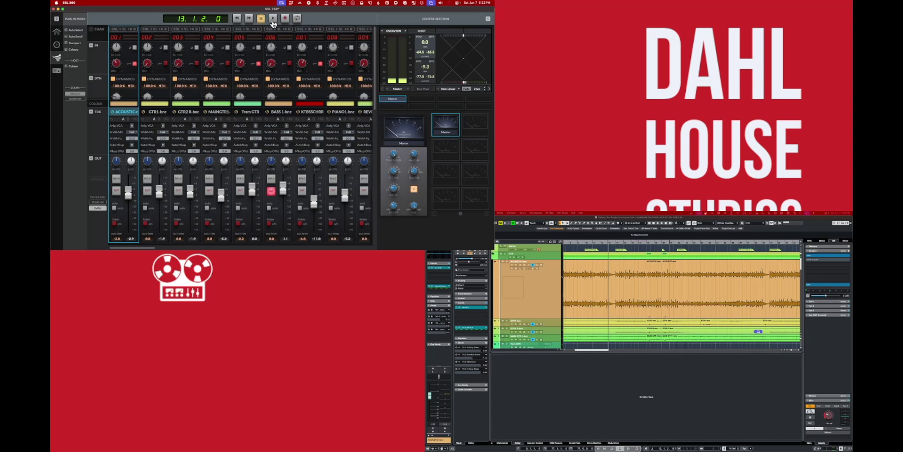
- Start playback from SSL 360 and solo the ACOUSTIC channel in its plug-in editor
{"action": "left_click", "coordinate": [273, 19]}
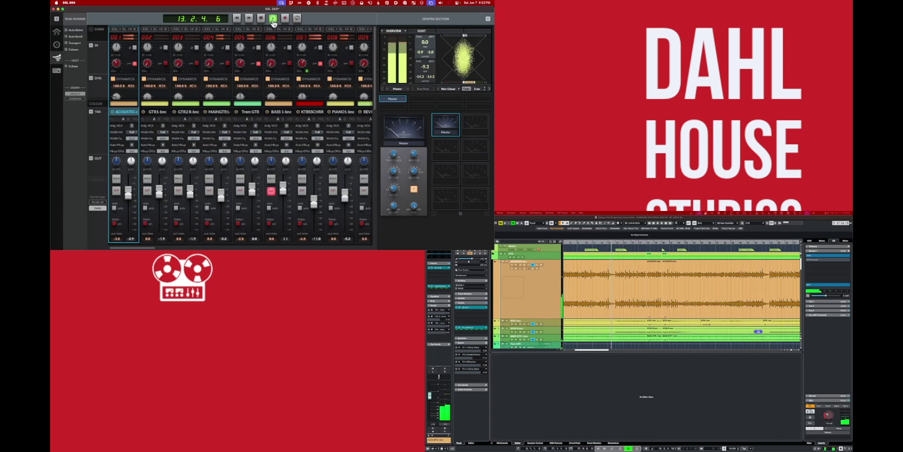
{"action": "left_click", "coordinate": [461, 309]}
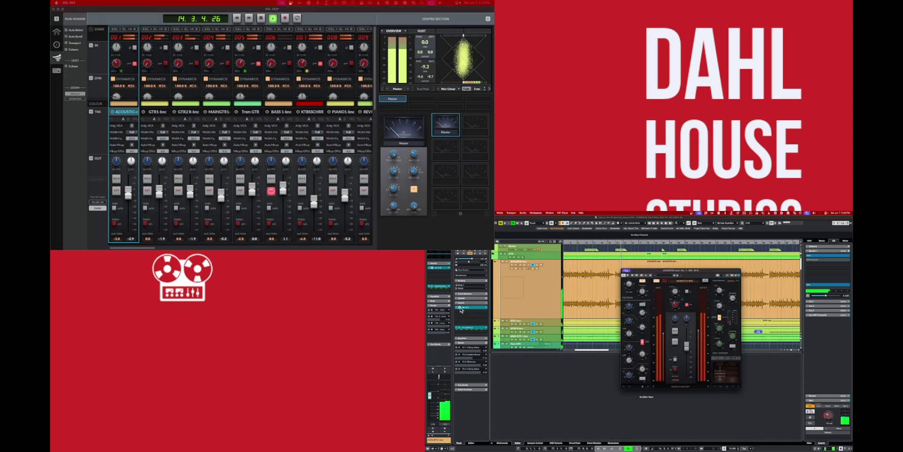
{"action": "left_click", "coordinate": [117, 180]}
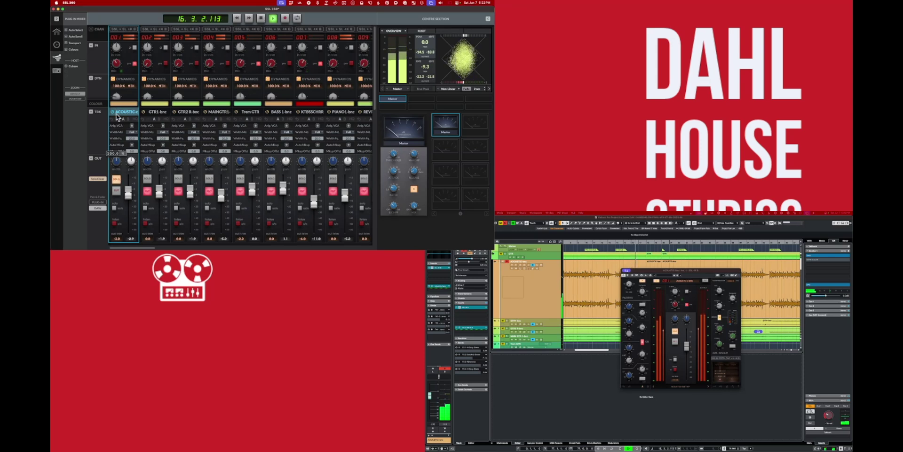
- Toggle ACOUSTIC's dynamics, raise its ratio from 2:1 to 4:1, then clear the solo
{"action": "left_click", "coordinate": [113, 79]}
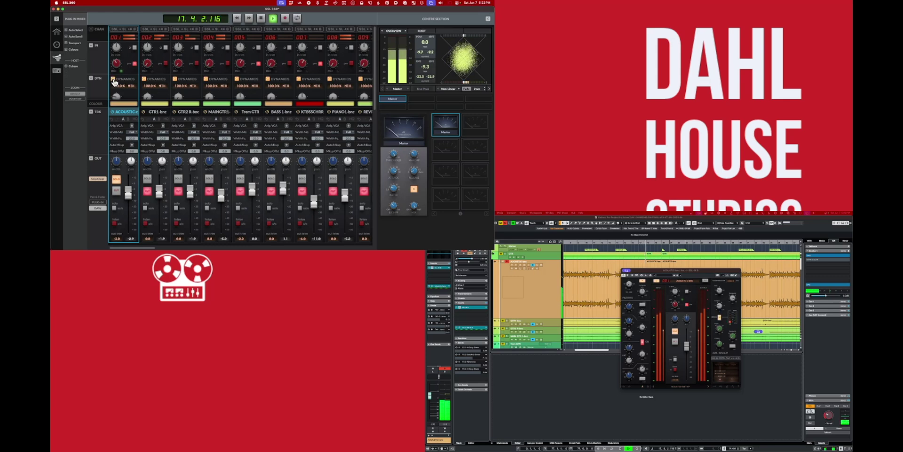
{"action": "mouse_move", "coordinate": [118, 99]}
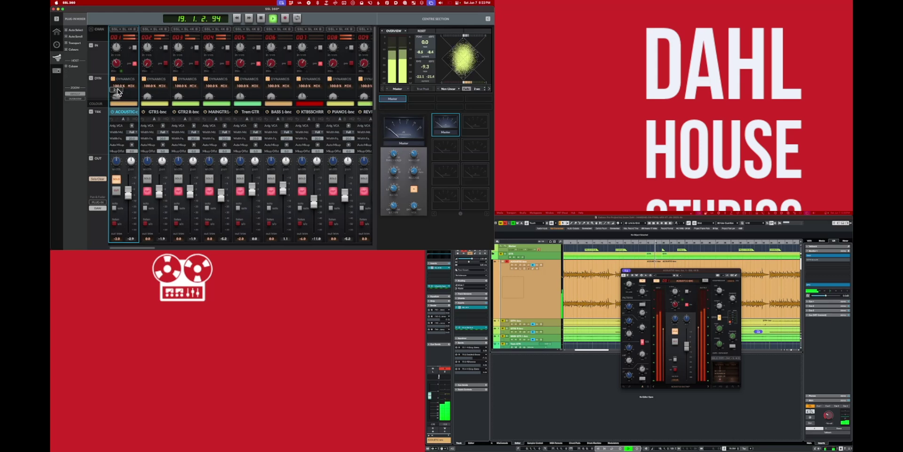
{"action": "mouse_move", "coordinate": [119, 92]}
{"action": "left_mouse_down"}
{"action": "mouse_move", "coordinate": [121, 71]}
{"action": "mouse_move", "coordinate": [122, 99]}
{"action": "left_mouse_up"}
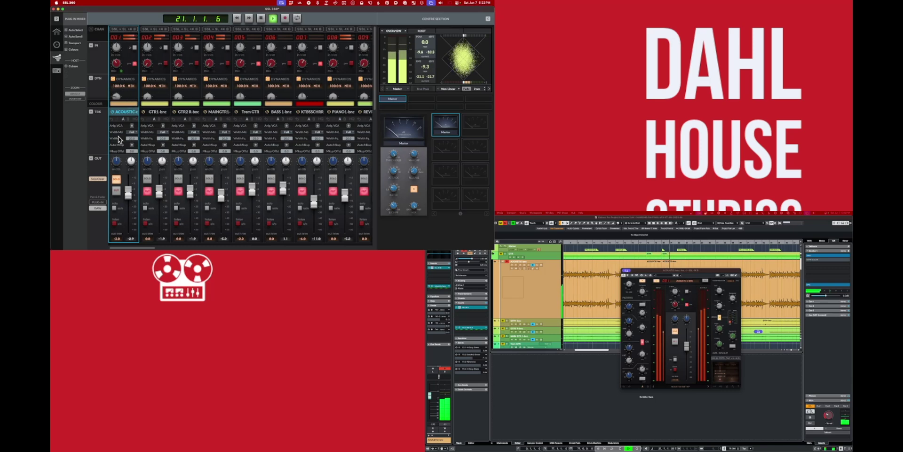
{"action": "left_click", "coordinate": [119, 179]}
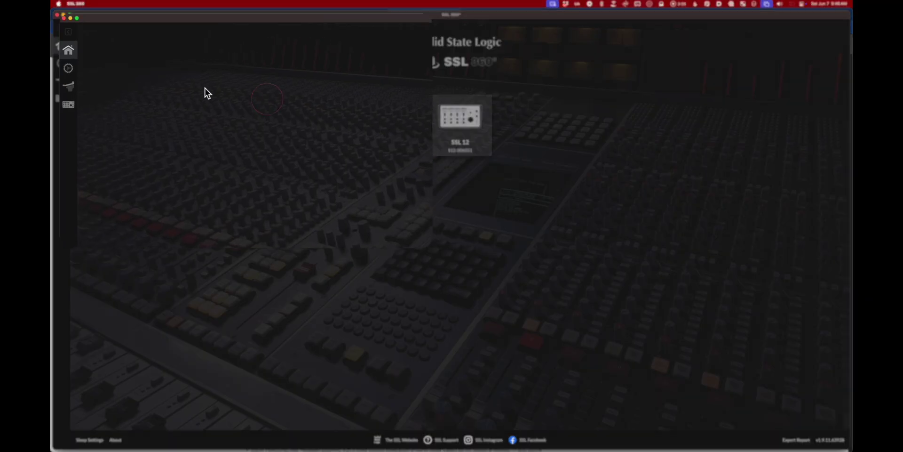
- Check SSL 360's DAW Configuration shows DAW 1 as Cubase/Nuendo, then dismiss Cubase's missing plug-in warning
{"action": "left_click", "coordinate": [154, 133]}
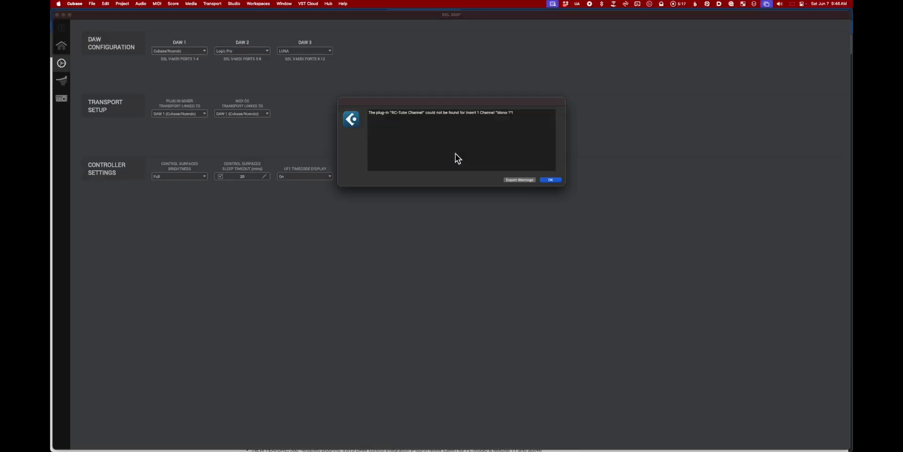
{"action": "left_click", "coordinate": [549, 180]}
- Close Resolve Missing Files, start playback from SSL 360's Plug-in Mixer, and move the playhead to bar 13
{"action": "key", "text": "Return"}
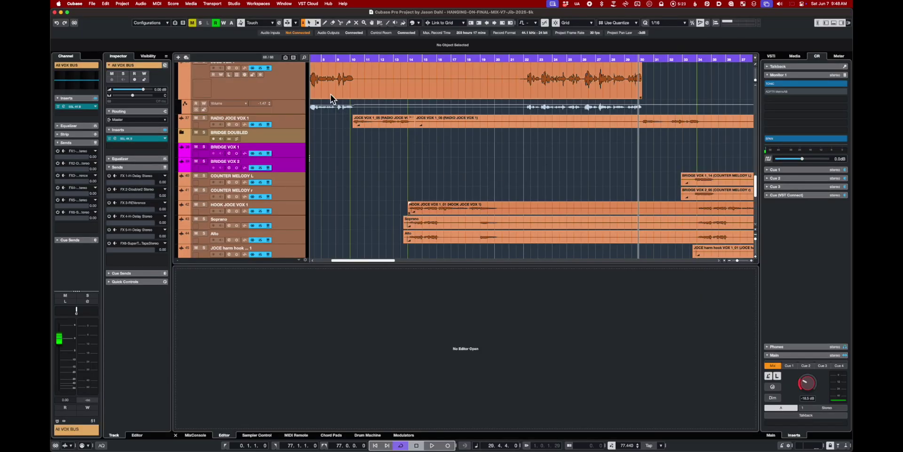
{"action": "key", "text": "super+Tab"}
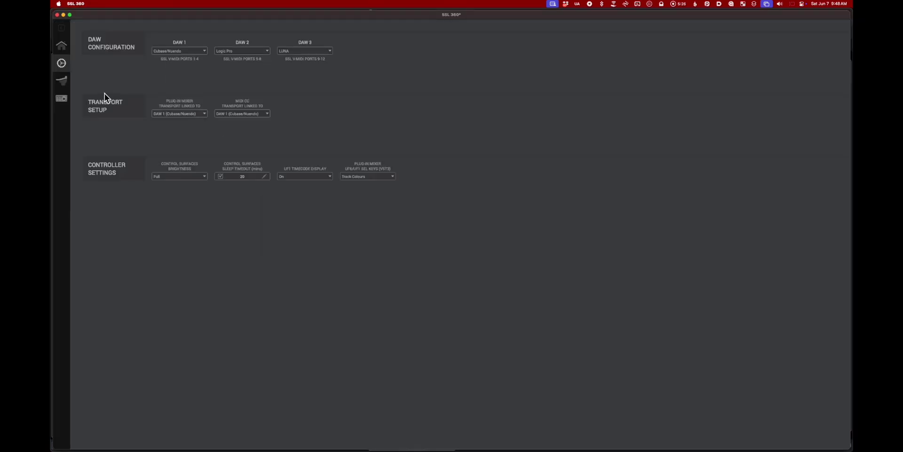
{"action": "left_click", "coordinate": [59, 85]}
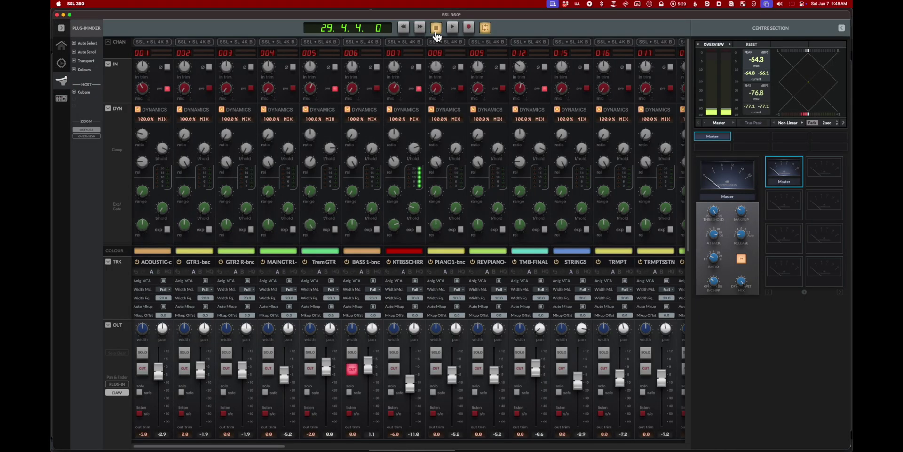
{"action": "left_click", "coordinate": [452, 28]}
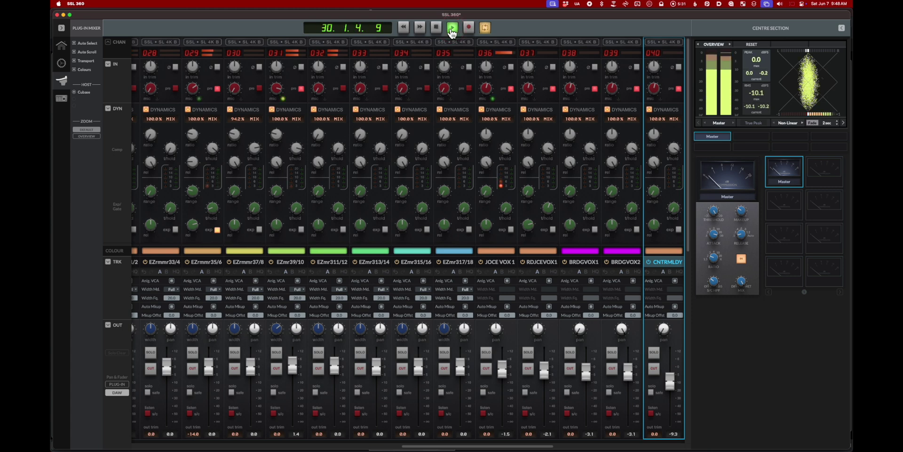
{"action": "key", "text": "super+Tab"}
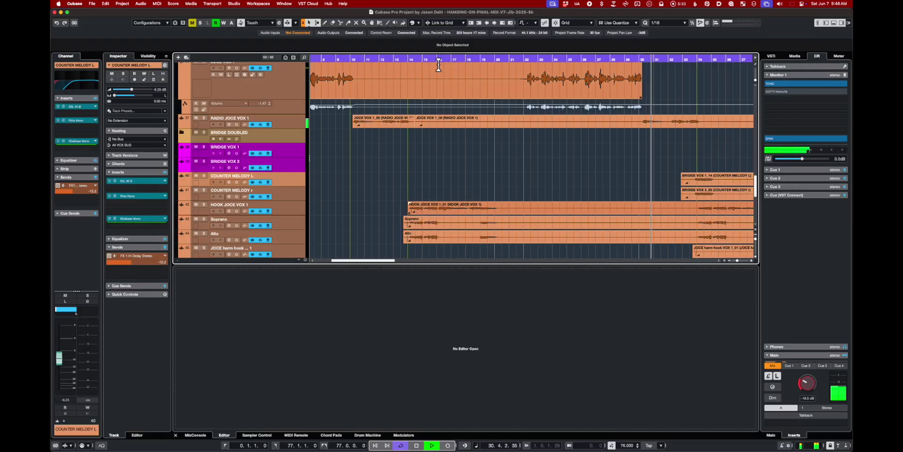
{"action": "key", "text": "super+Tab"}
{"action": "key", "text": "super+Tab"}
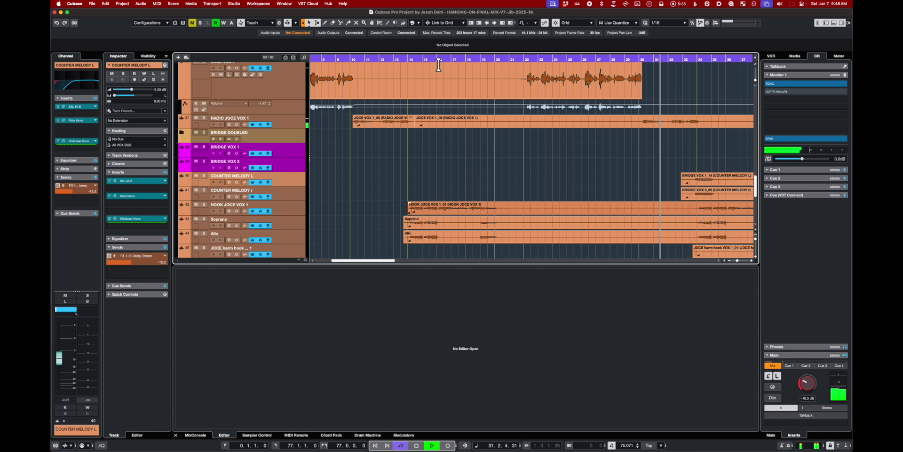
{"action": "left_click", "coordinate": [395, 60]}
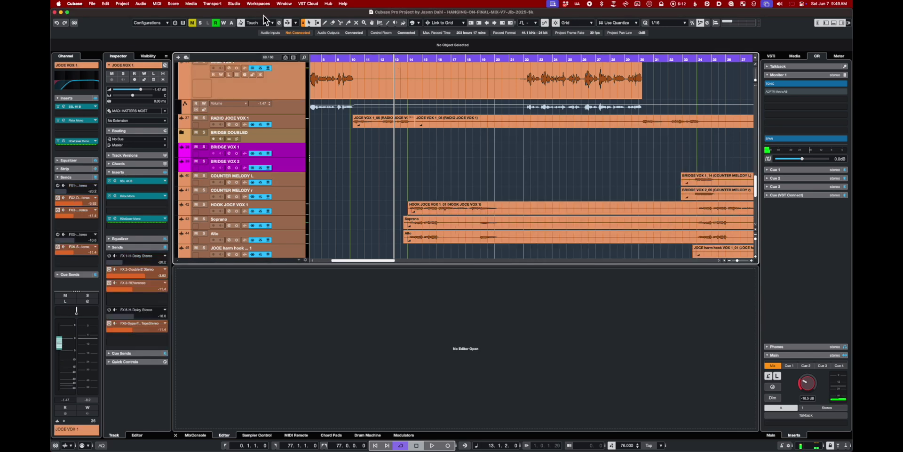
- Add a Mackie Control remote device in Cubase's Studio Setup
{"action": "left_click", "coordinate": [234, 4]}
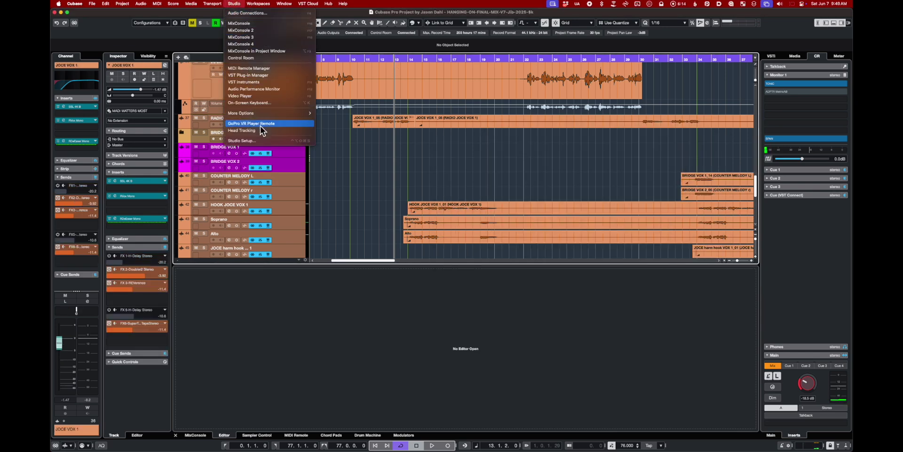
{"action": "left_click", "coordinate": [263, 141]}
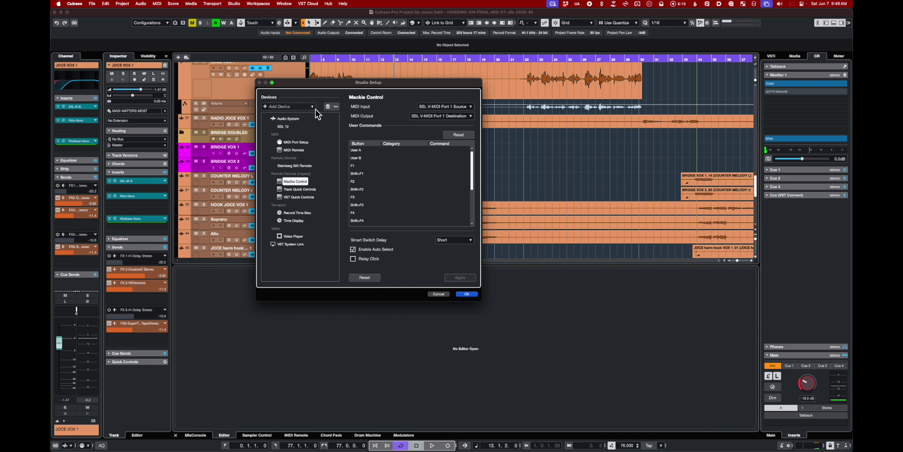
{"action": "left_click", "coordinate": [313, 106]}
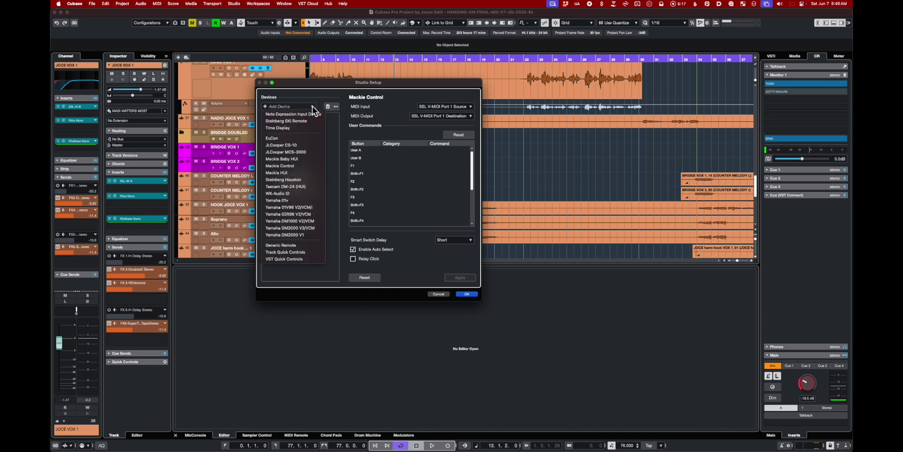
{"action": "left_click", "coordinate": [297, 165]}
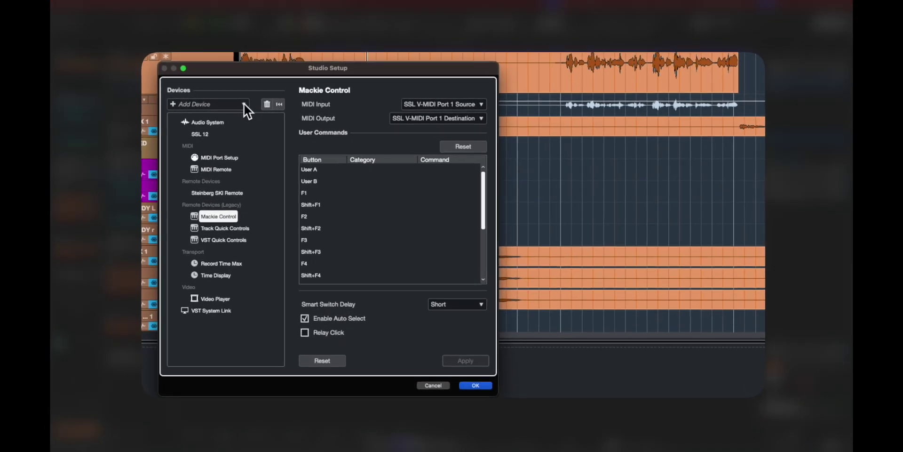
{"action": "left_click", "coordinate": [243, 103]}
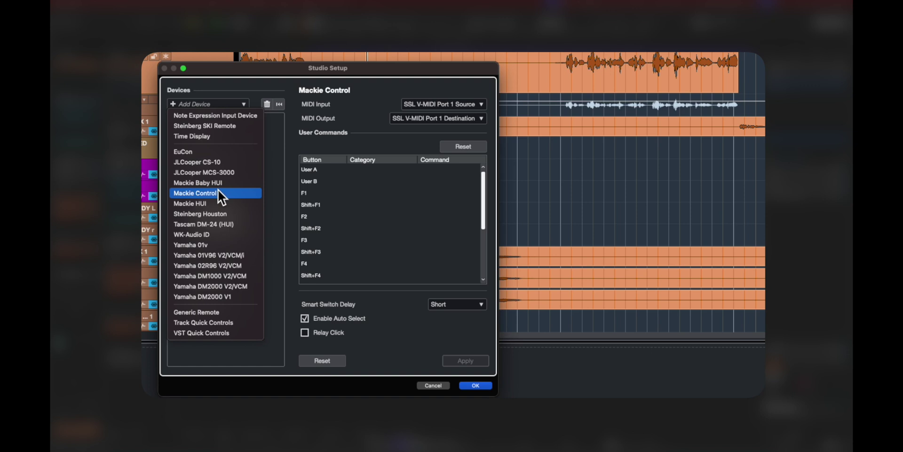
{"action": "left_click", "coordinate": [243, 193]}
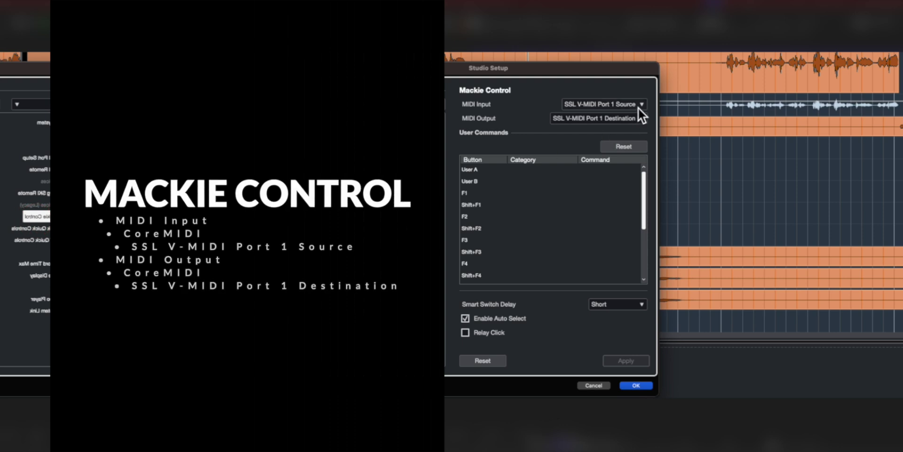
- Set Mackie Control's MIDI ports to CoreMIDI SSL V-MIDI Port 1 Source and Destination, and confirm
{"action": "left_click", "coordinate": [641, 104]}
{"action": "mouse_move", "coordinate": [633, 141]}
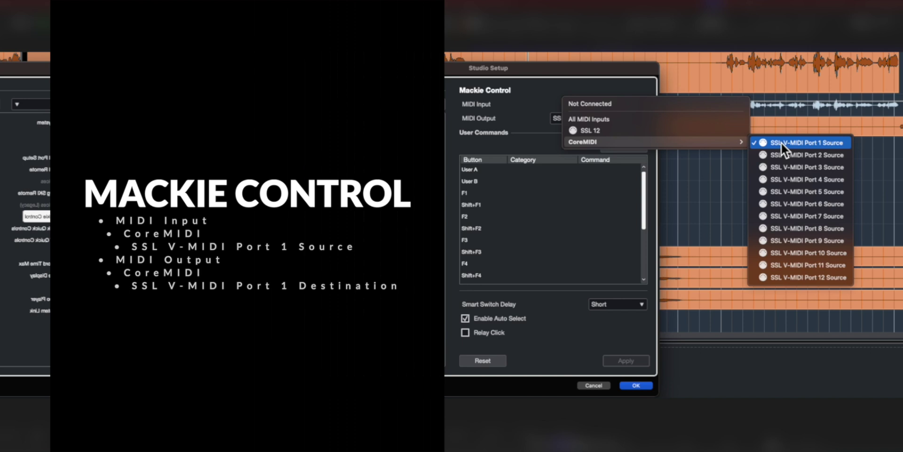
{"action": "left_click", "coordinate": [535, 99]}
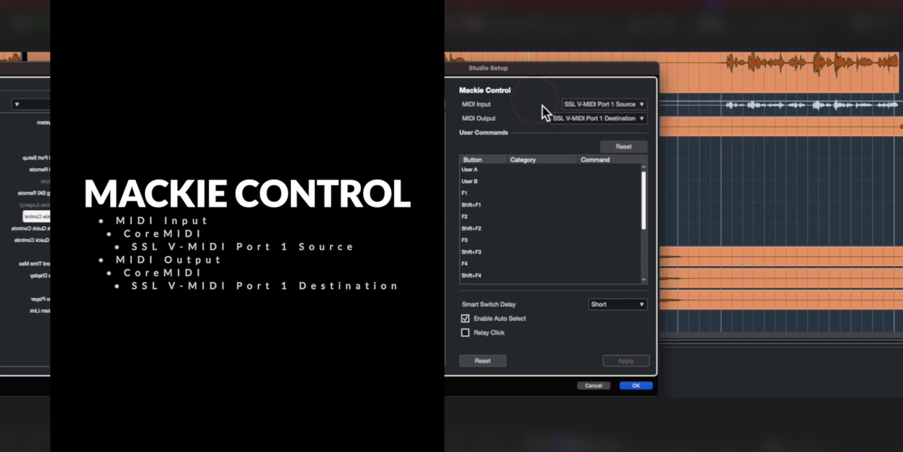
{"action": "left_click", "coordinate": [640, 119]}
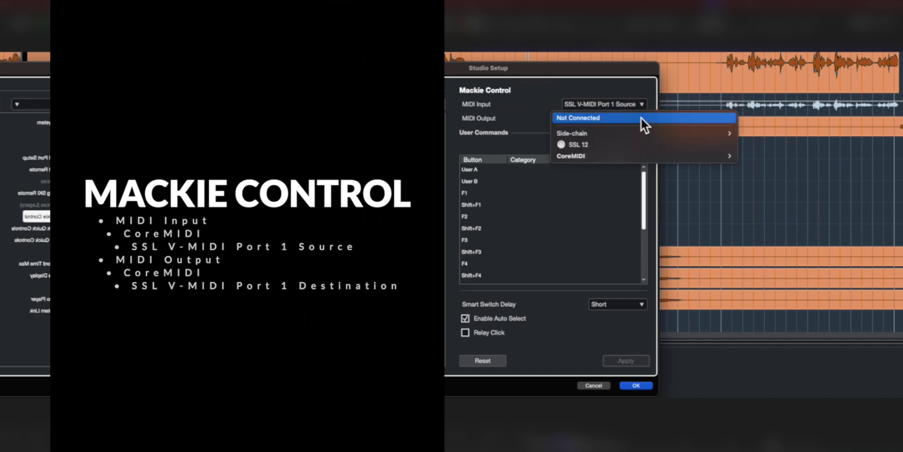
{"action": "mouse_move", "coordinate": [637, 157]}
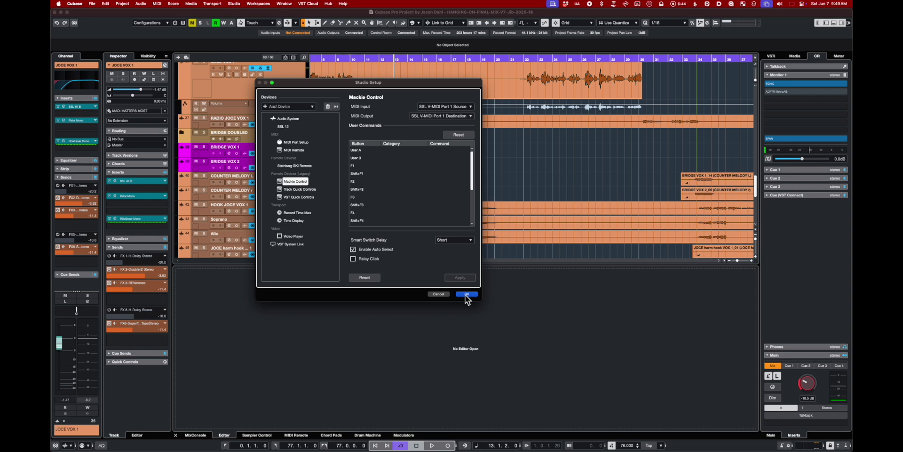
{"action": "left_click", "coordinate": [466, 294]}
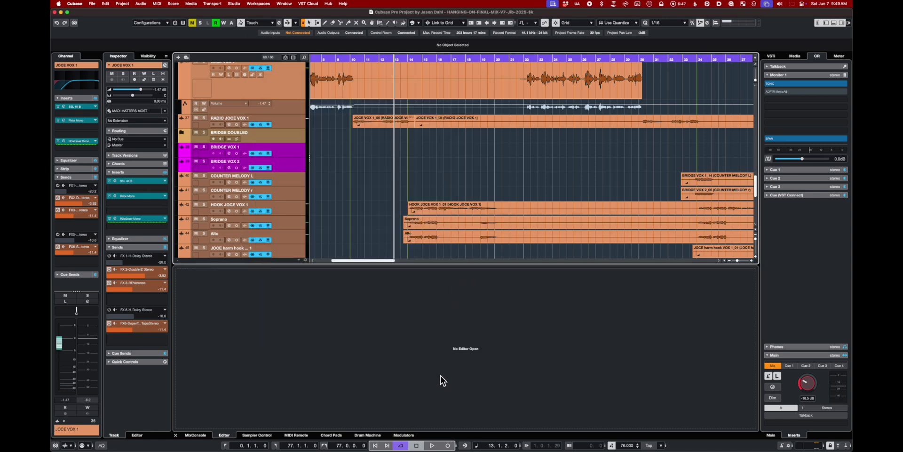
- Start Cubase playback from SSL 360's Plug-in Mixer and fast-forward it to bar 23
{"action": "key", "text": "super+Tab"}
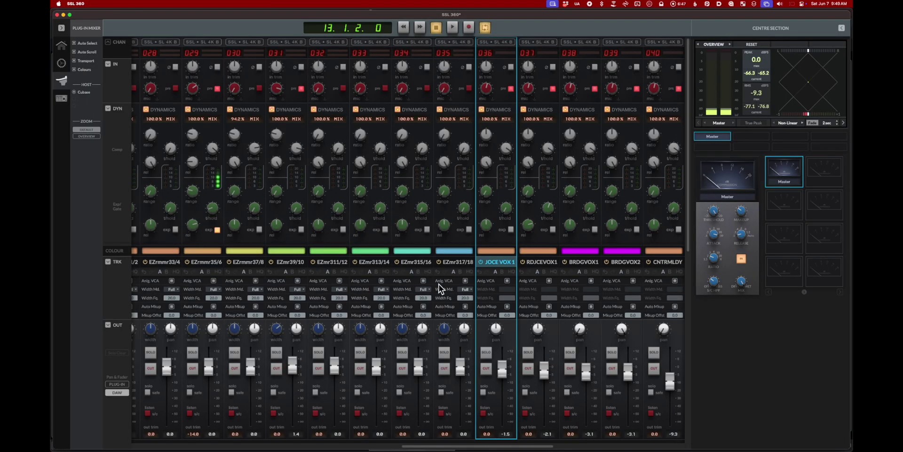
{"action": "left_click", "coordinate": [451, 29]}
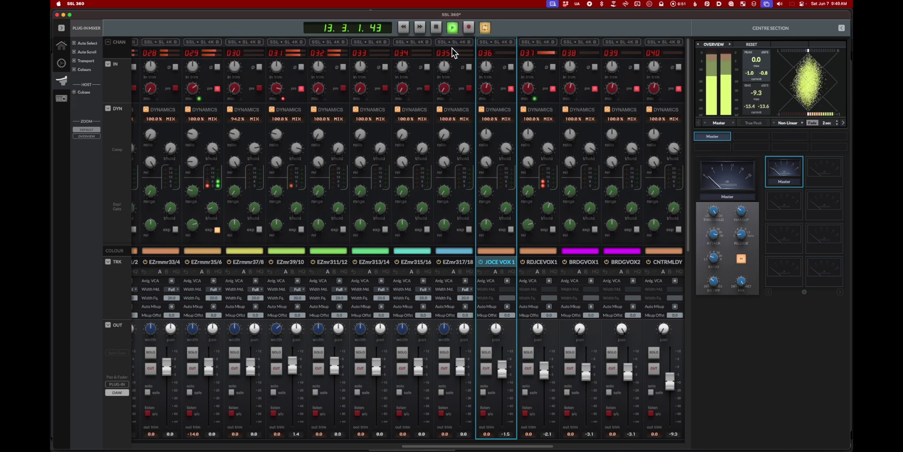
{"action": "key", "text": "super+Tab"}
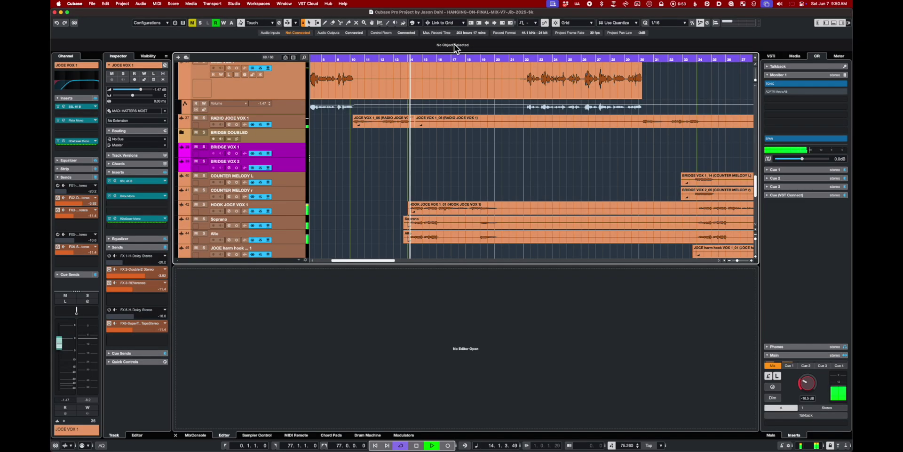
{"action": "key", "text": "super+Tab"}
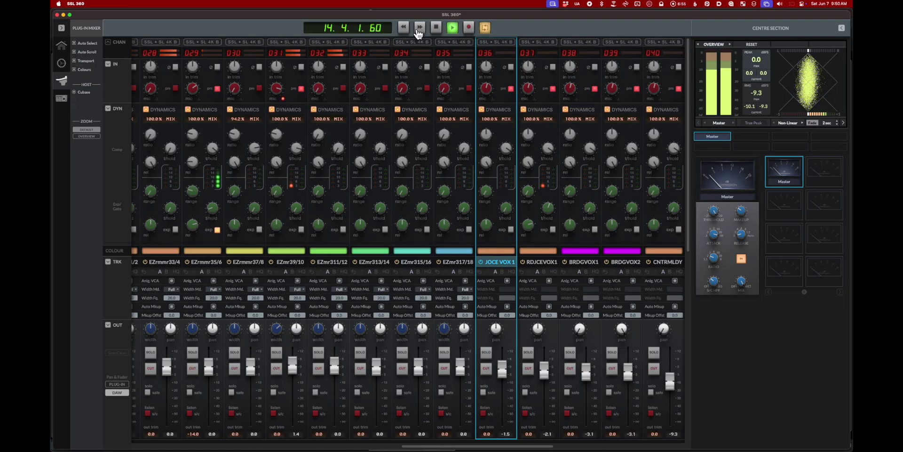
{"action": "left_click", "coordinate": [419, 28]}
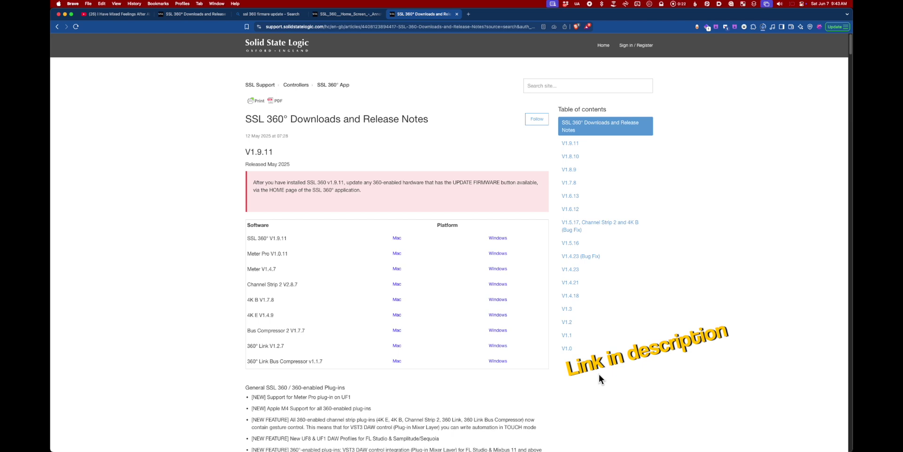
- Download SSL 360 V1.8.10 for Mac, accepting the licence, and start its installer
{"action": "left_click", "coordinate": [571, 157]}
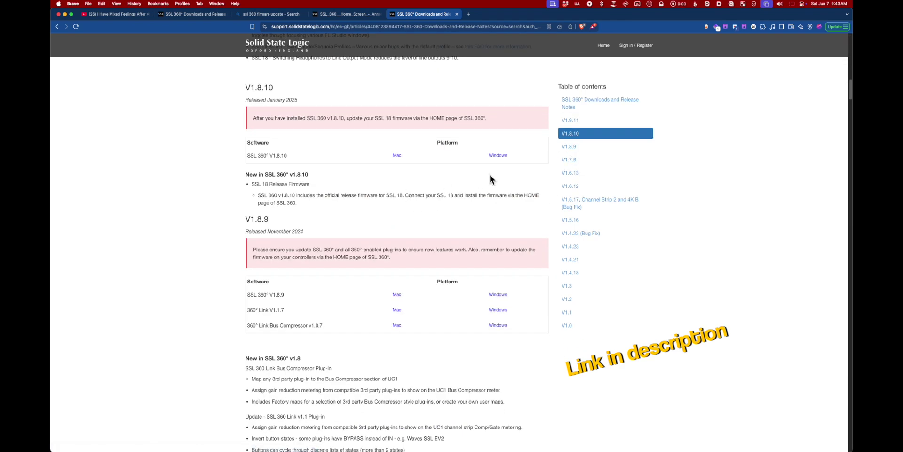
{"action": "left_click", "coordinate": [397, 155]}
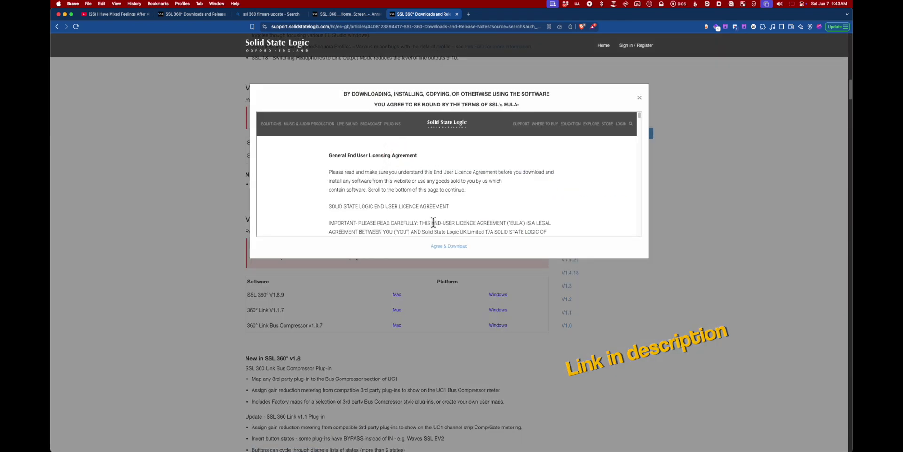
{"action": "left_click", "coordinate": [443, 246]}
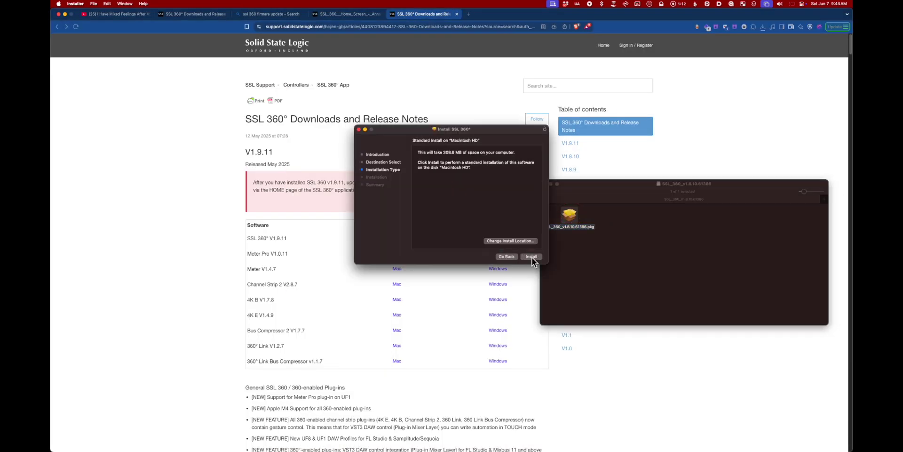
{"action": "left_click", "coordinate": [531, 256]}
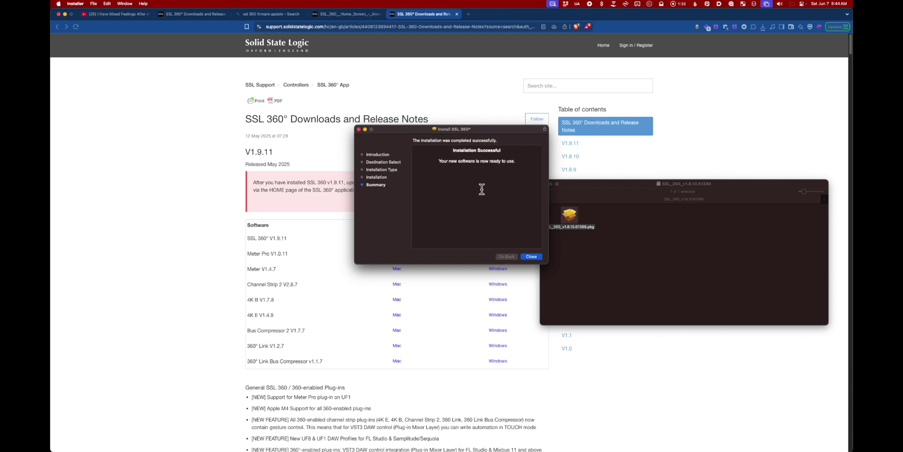
- Relaunch SSL 360 from Launchpad
{"action": "key", "text": "F4"}
{"action": "left_click", "coordinate": [443, 76]}
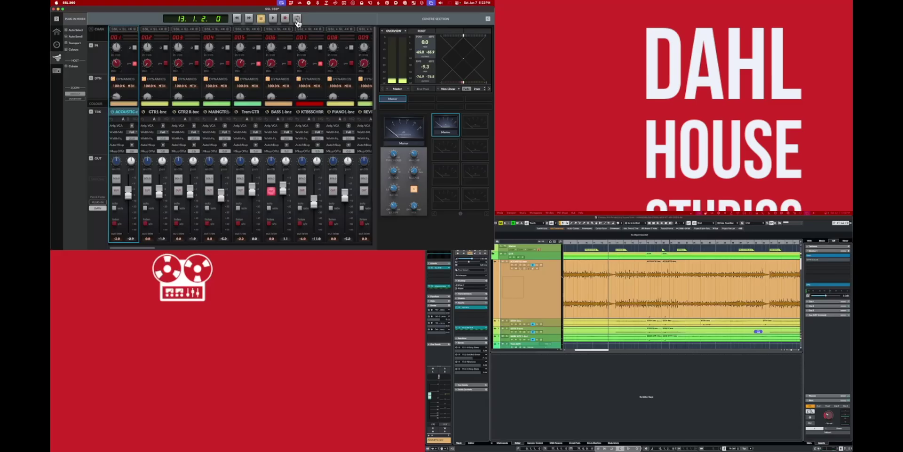
- Play Cubase from SSL 360, solo channel 1 in its channel strip, and toggle its dynamics off and on
{"action": "left_click", "coordinate": [273, 19]}
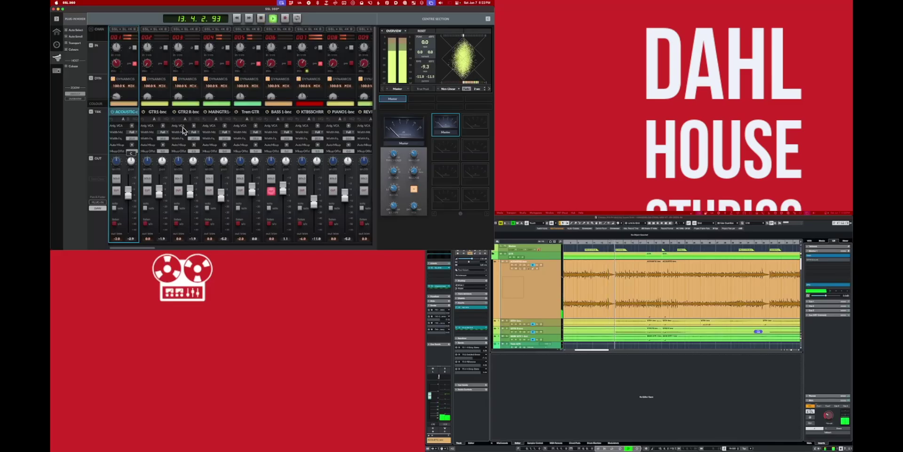
{"action": "left_click", "coordinate": [480, 304]}
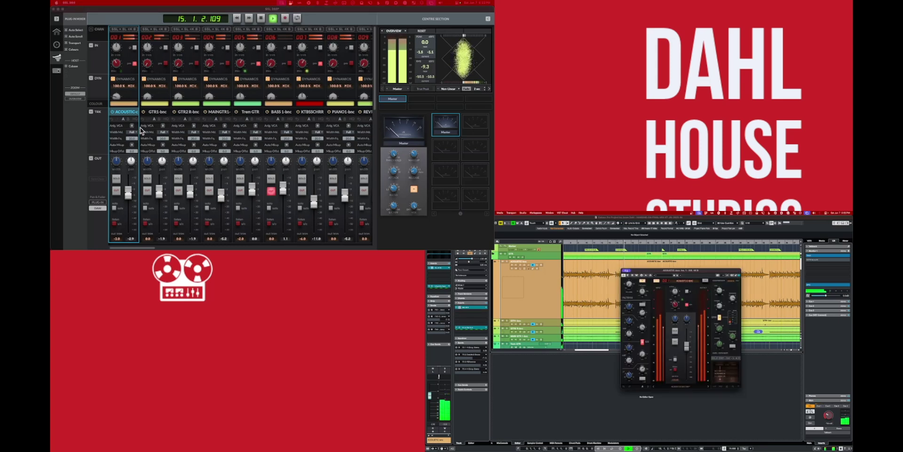
{"action": "left_click", "coordinate": [116, 180]}
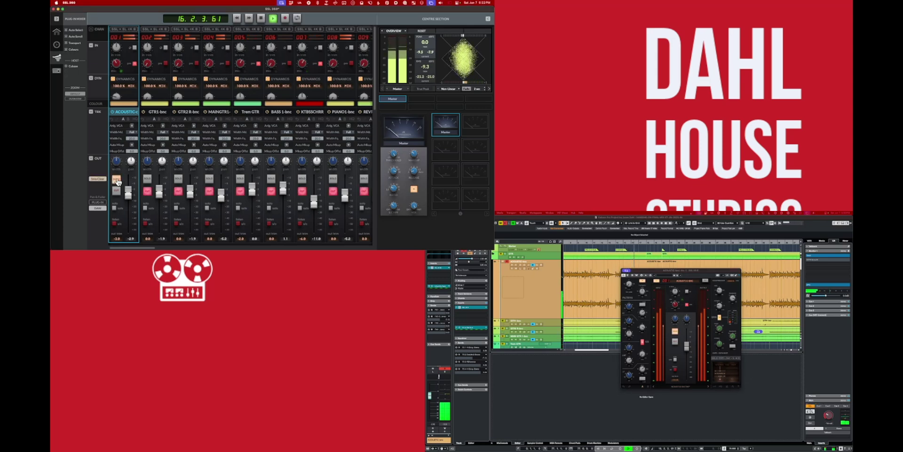
{"action": "mouse_move", "coordinate": [114, 102]}
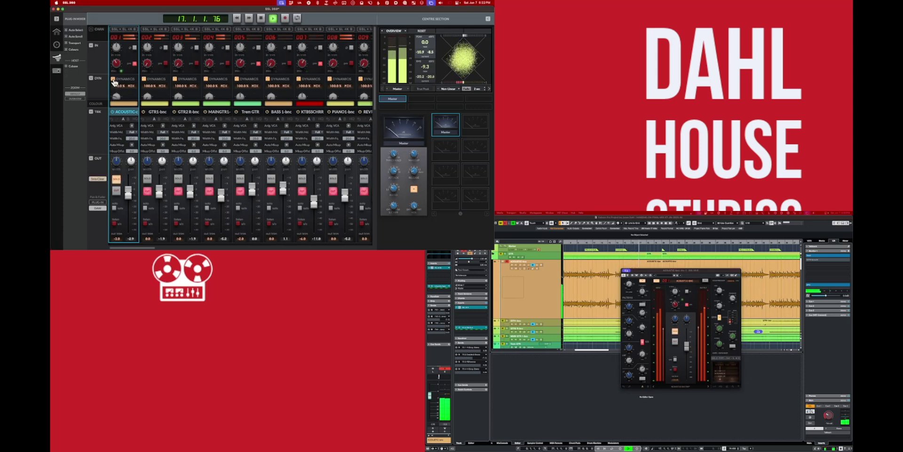
{"action": "left_click", "coordinate": [112, 79]}
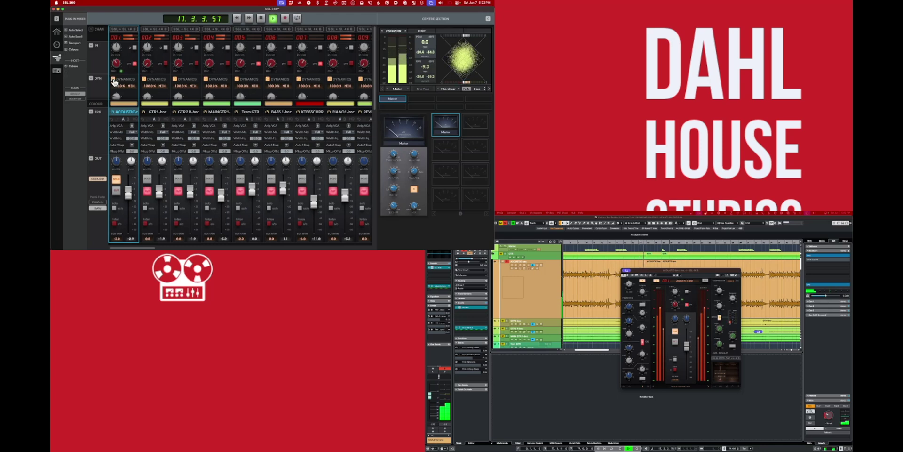
{"action": "left_click", "coordinate": [113, 79]}
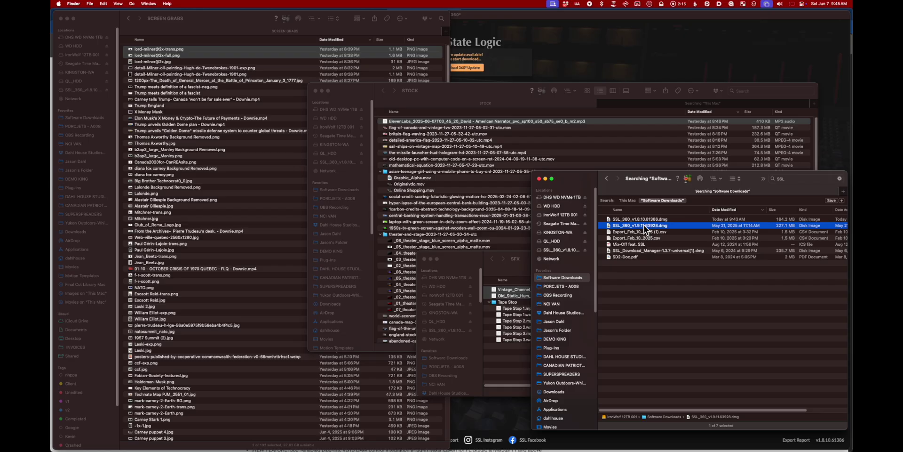
- Install SSL 360 v1.9.11 from its disk image, authorising with the account password, then close the installer
{"action": "double_click", "coordinate": [645, 226]}
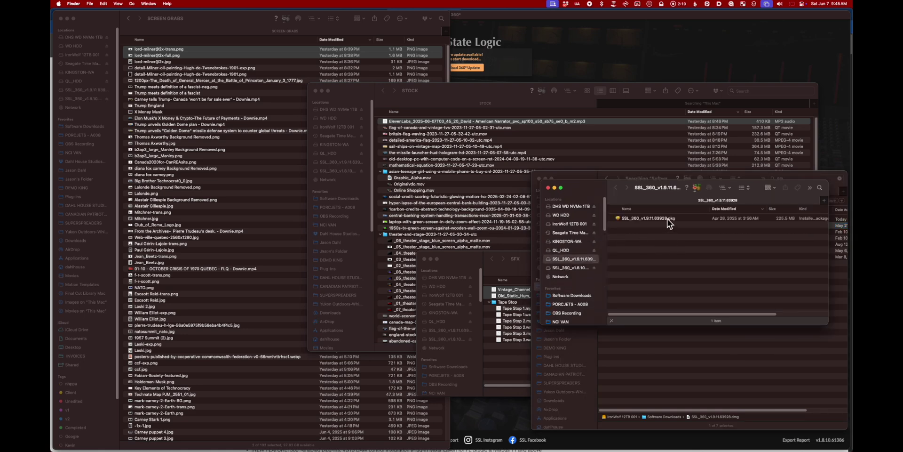
{"action": "double_click", "coordinate": [667, 218]}
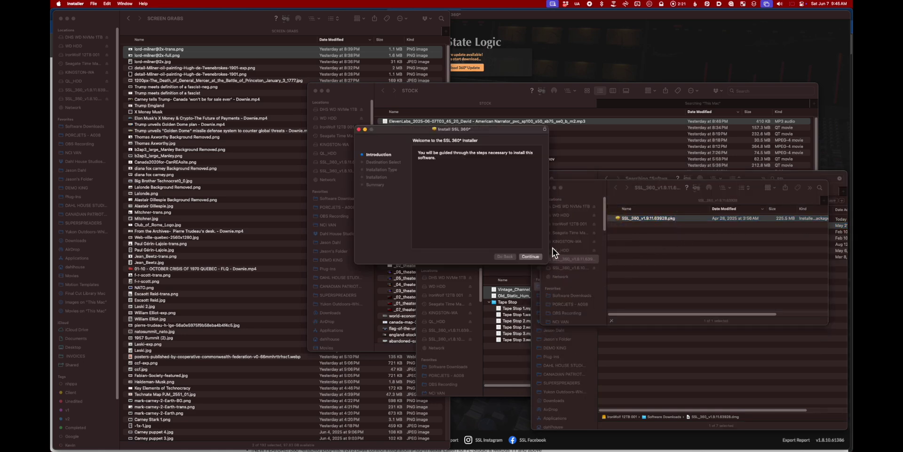
{"action": "left_click", "coordinate": [535, 254]}
{"action": "left_click", "coordinate": [535, 255]}
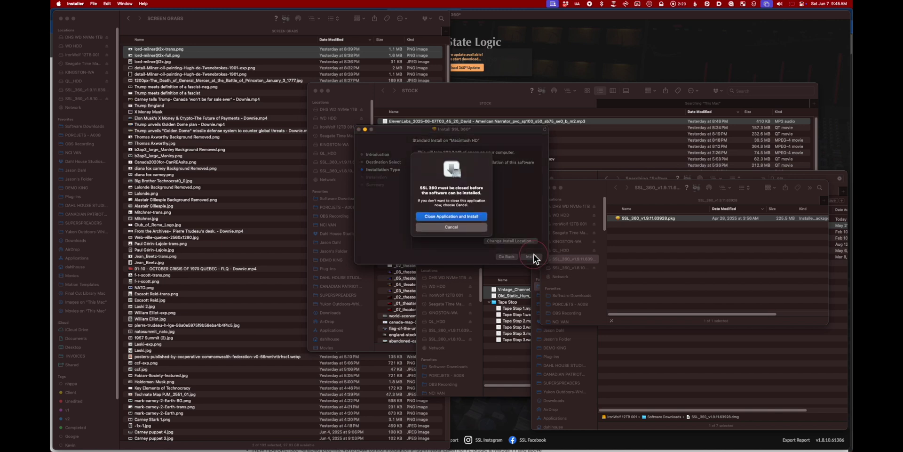
{"action": "left_click", "coordinate": [473, 216]}
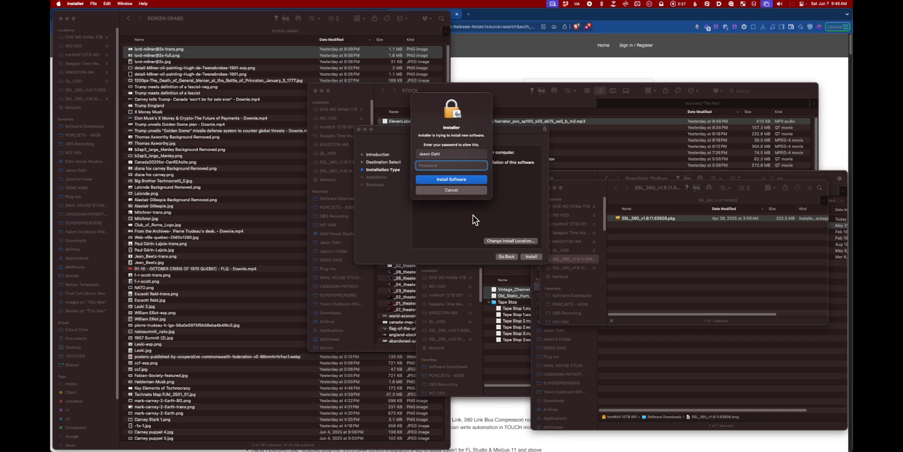
{"action": "type", "text": "•"}
{"action": "key", "text": "Return"}
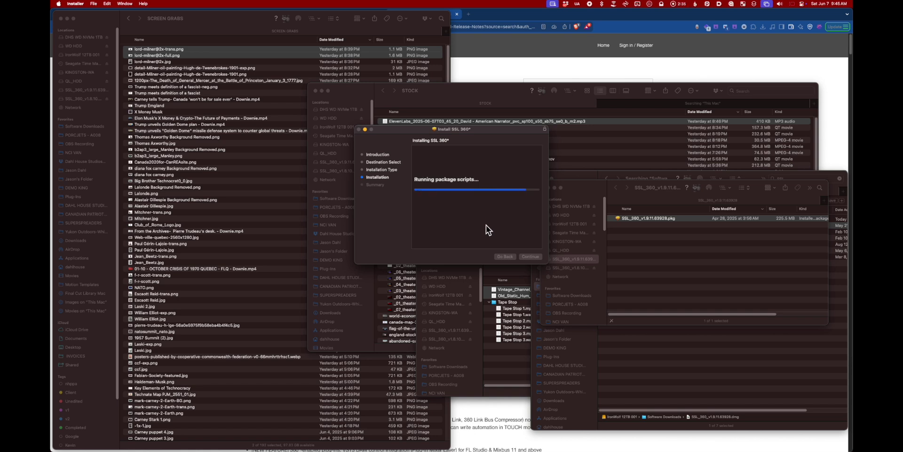
{"action": "left_click", "coordinate": [530, 256]}
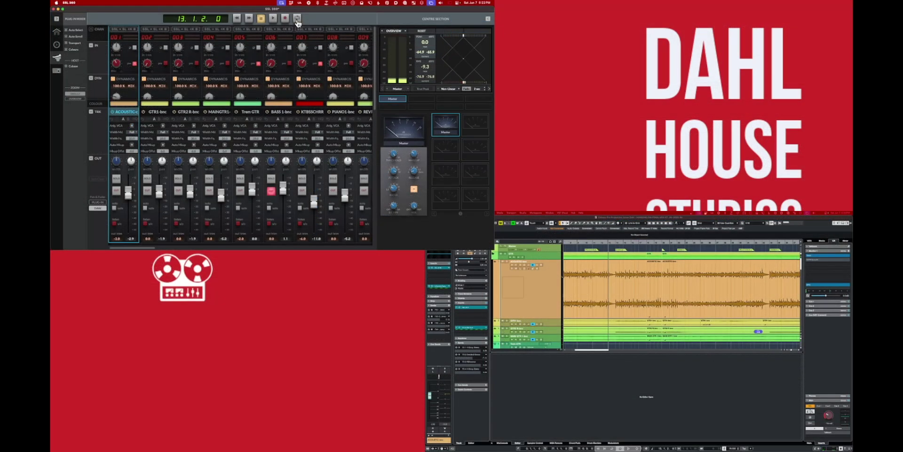
- Restart playback from SSL 360, open channel 1's channel strip plug-in, and solo channel 1
{"action": "left_click", "coordinate": [273, 20]}
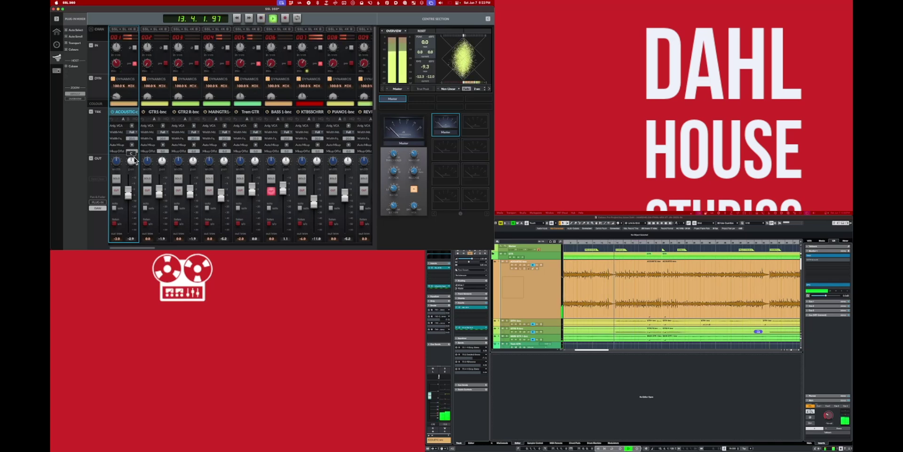
{"action": "left_click", "coordinate": [461, 309]}
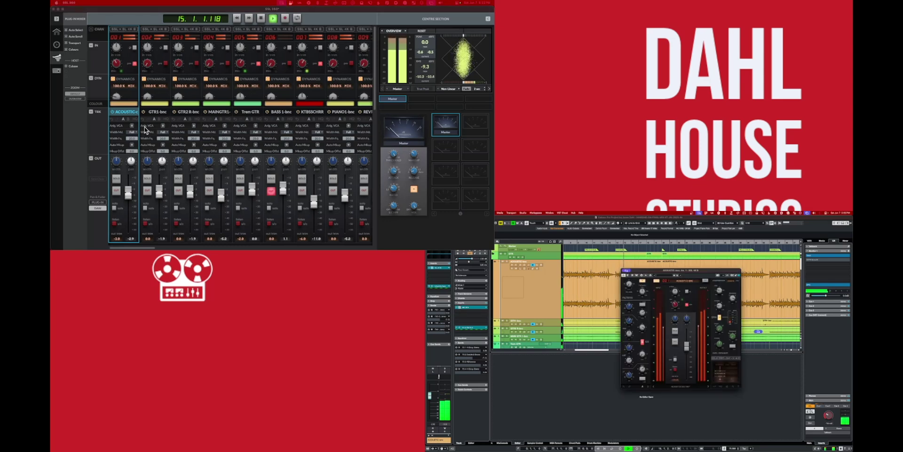
{"action": "left_click", "coordinate": [116, 179]}
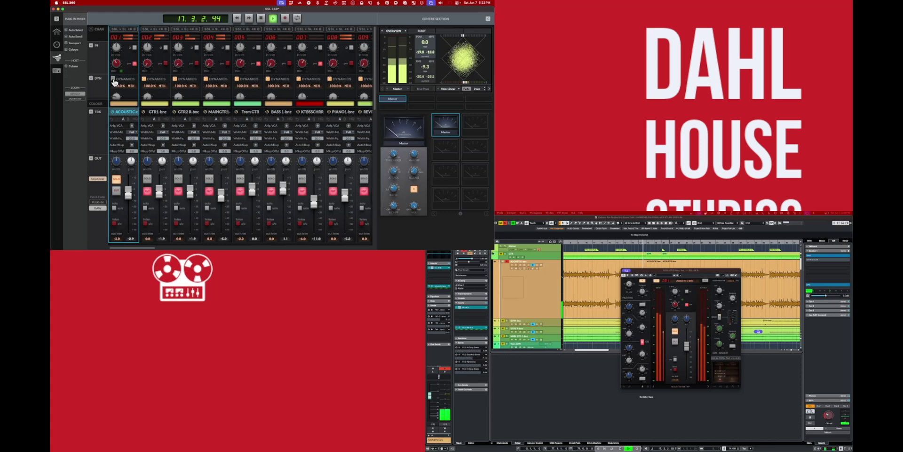
- Enable dynamics on channel 1 and raise its compression ratio to 10:1
{"action": "left_click", "coordinate": [112, 80]}
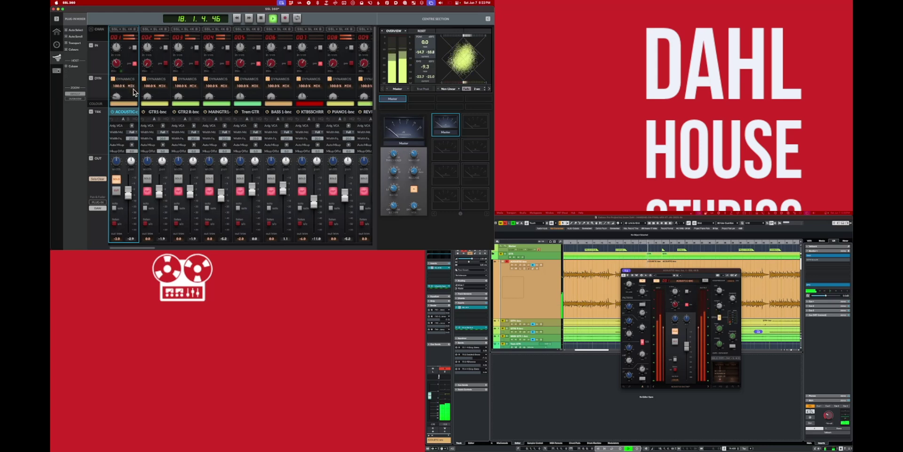
{"action": "mouse_move", "coordinate": [121, 99]}
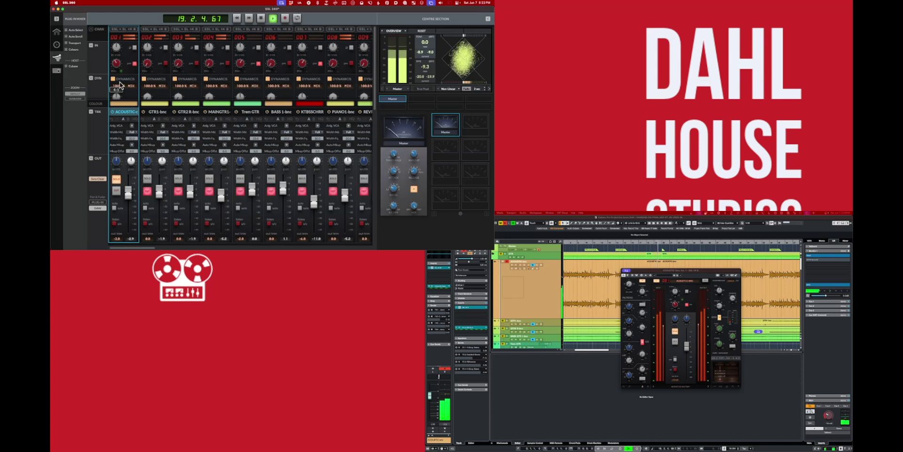
{"action": "mouse_move", "coordinate": [120, 85]}
{"action": "left_mouse_down"}
{"action": "mouse_move", "coordinate": [122, 72]}
{"action": "mouse_move", "coordinate": [123, 99]}
{"action": "left_mouse_up"}
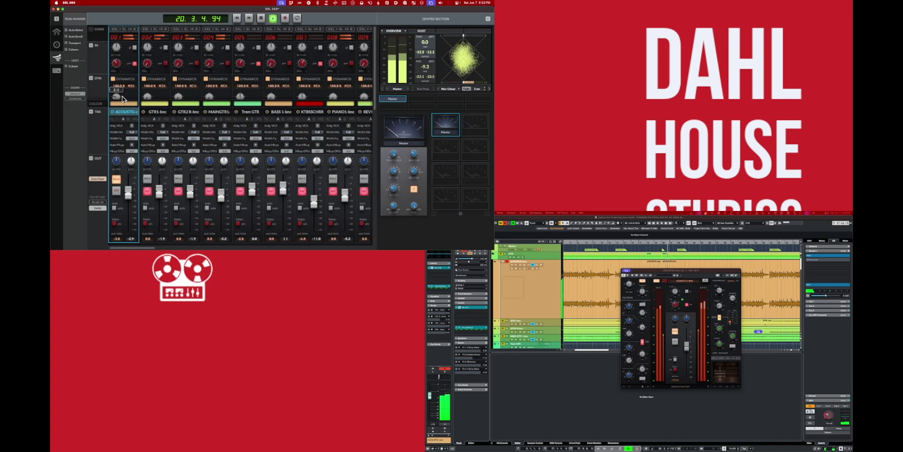
- Unsolo channel 1, stop and rewind to bar 6, then resume playback with cycle looping on
{"action": "left_click", "coordinate": [117, 179]}
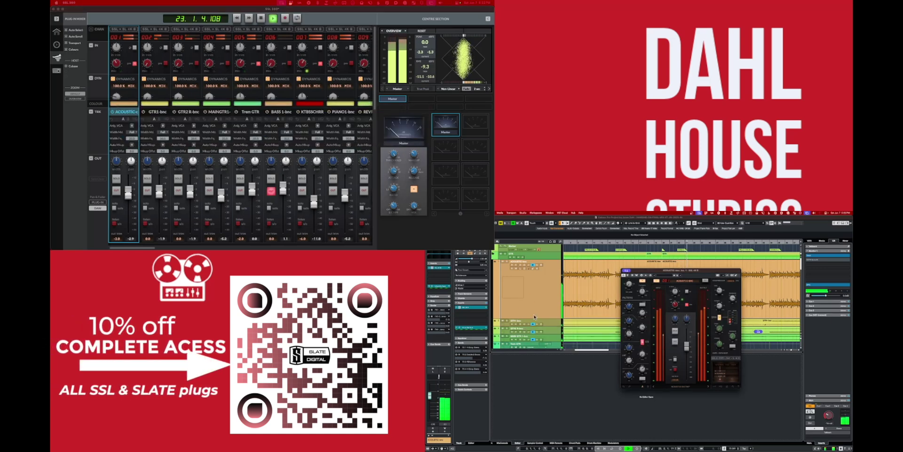
{"action": "left_click", "coordinate": [261, 19]}
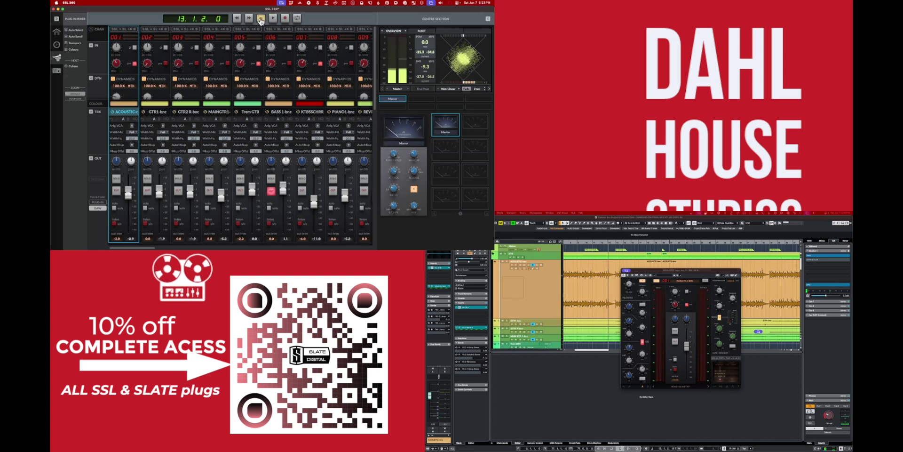
{"action": "left_click", "coordinate": [237, 20]}
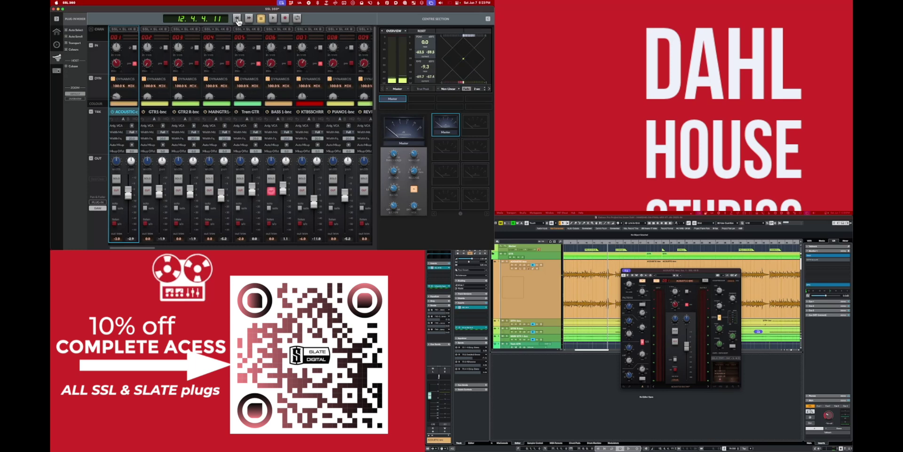
{"action": "left_click", "coordinate": [237, 20]}
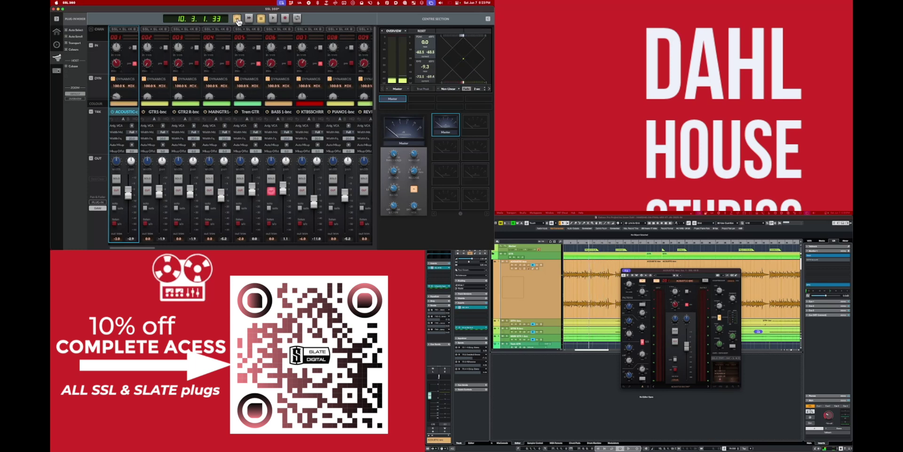
{"action": "left_click", "coordinate": [272, 19]}
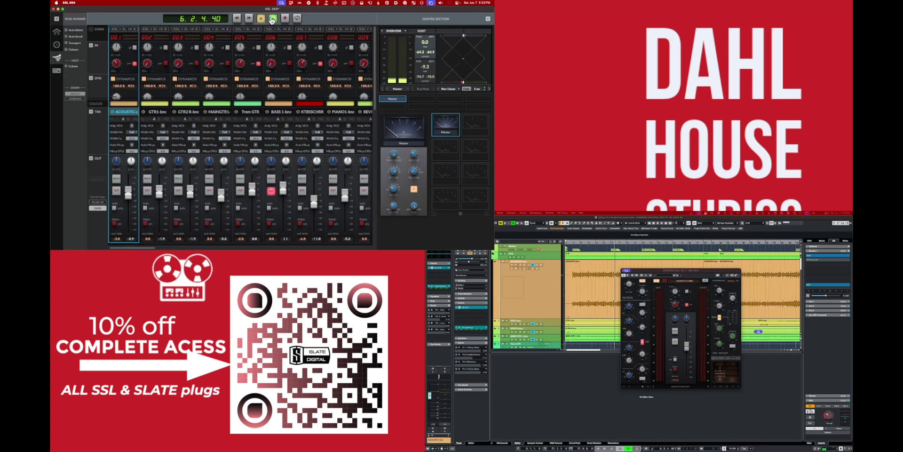
{"action": "left_click", "coordinate": [297, 19]}
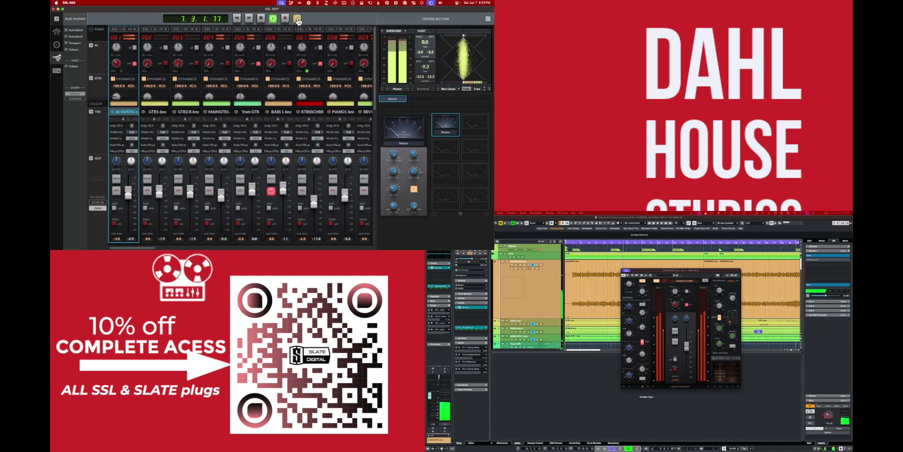